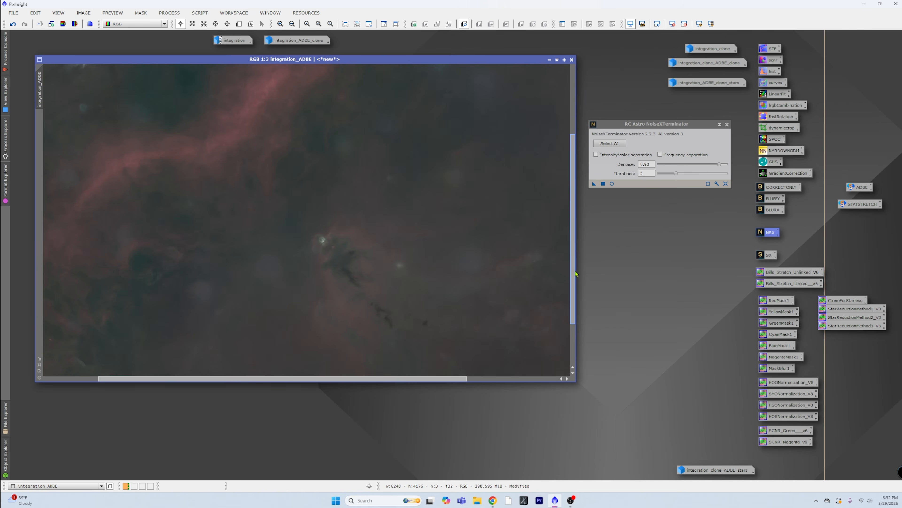
Inspect the denoised integration_ADBE image up close and undo its noise reduction.
scroll(415, 240, "up", 3)
scroll(414, 240, "down", 2)
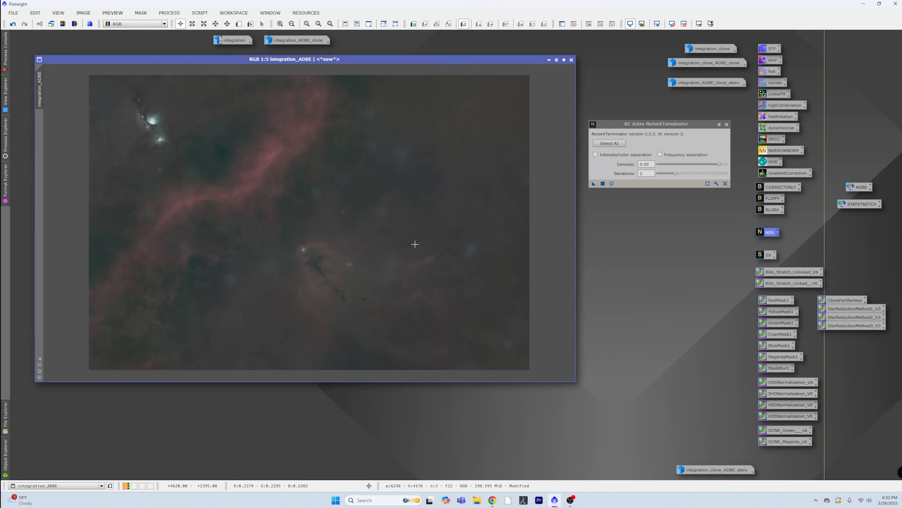
left_click(12, 24)
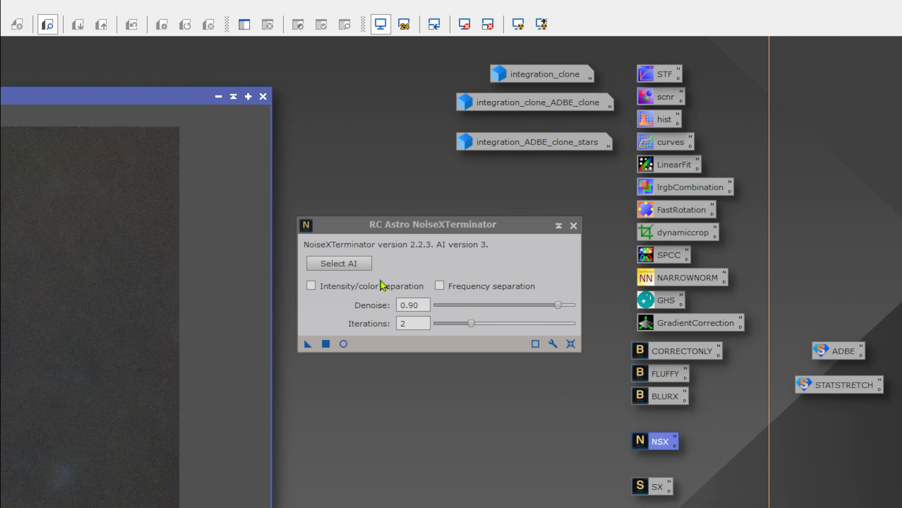
Enable intensity/color separation, set Denoise Intensity to 0.00 and Denoise Color to 1.00, and apply NoiseXTerminator to Preview01.
left_click(313, 285)
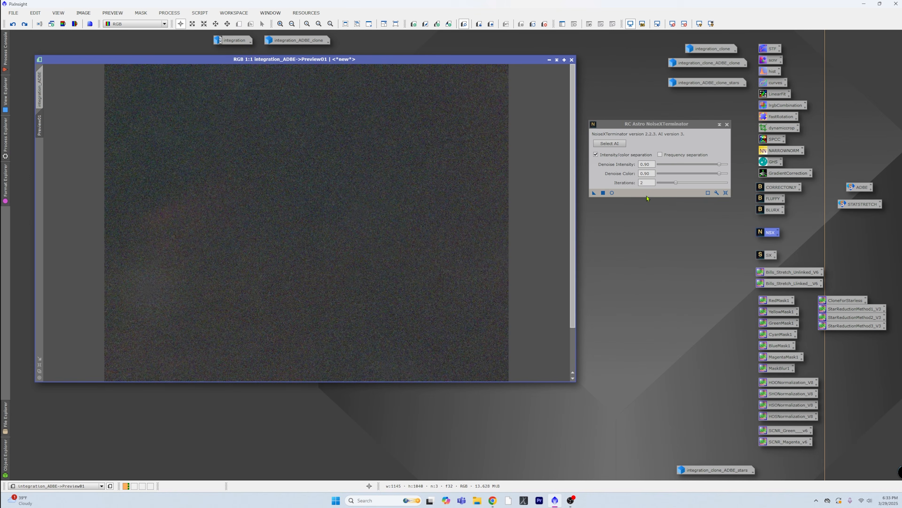
left_click(715, 165)
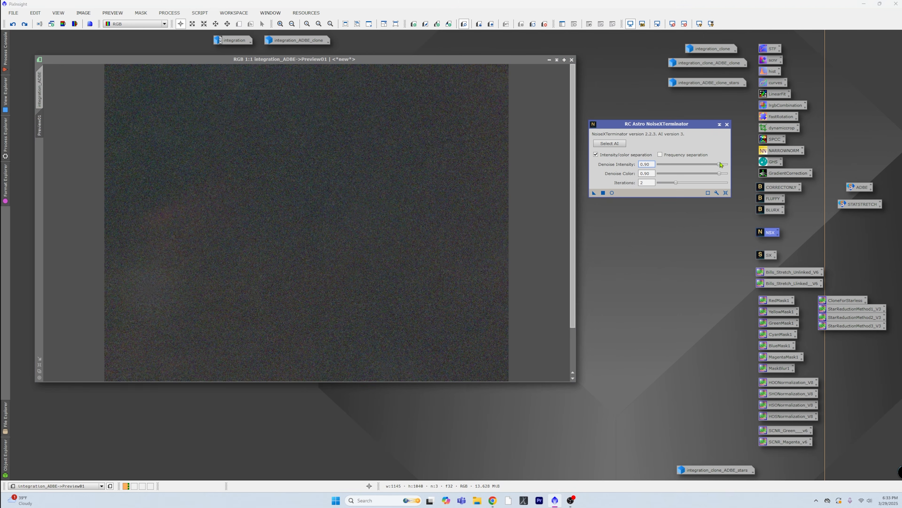
left_click_drag(719, 164, 650, 167)
left_click_drag(720, 174, 752, 177)
left_click_drag(593, 193, 380, 190)
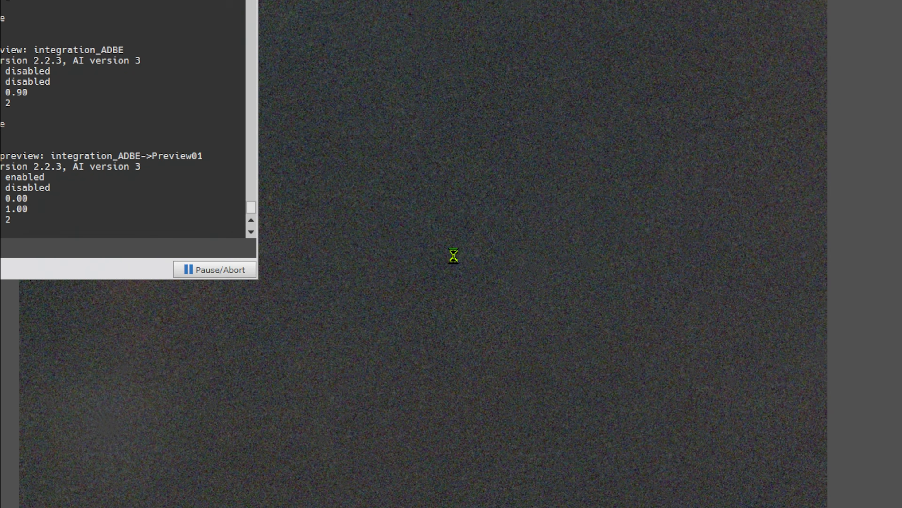
Examine the color-only denoising in Preview01, undo it, and return to the preview.
scroll(451, 289, "down", 3)
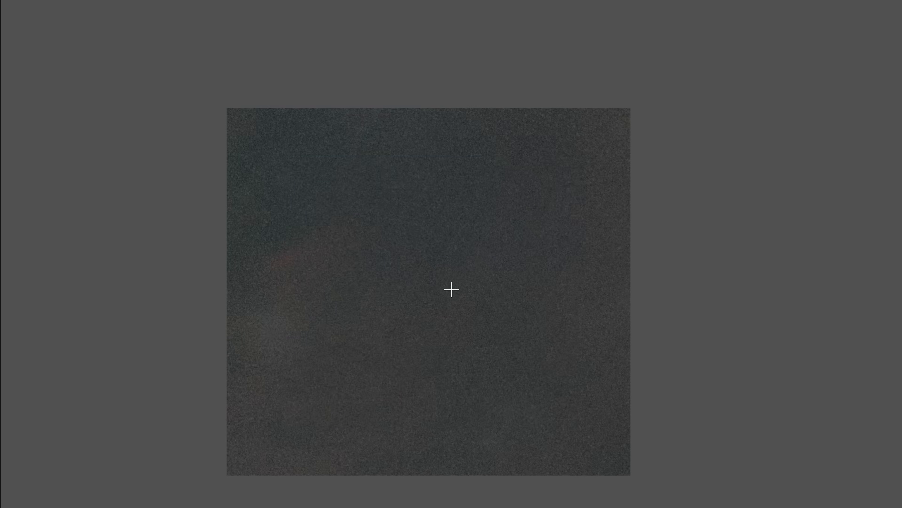
scroll(452, 291, "up", 4)
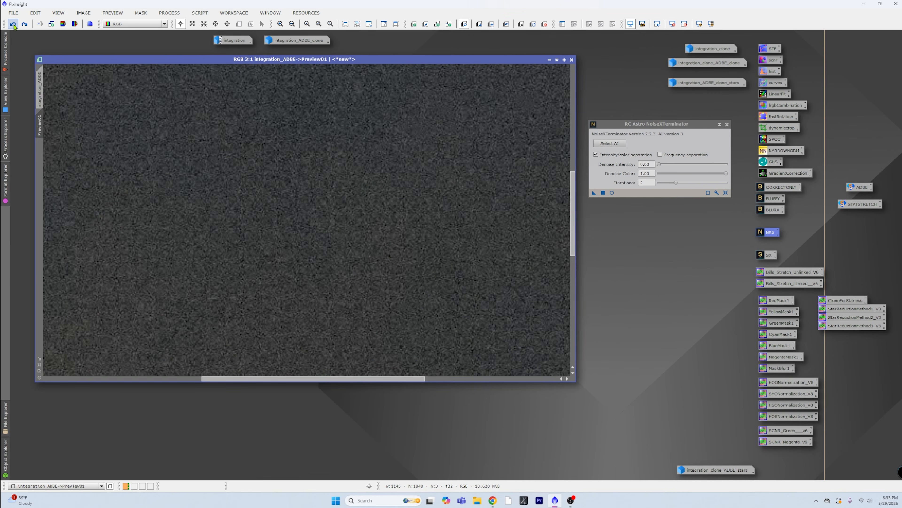
left_click(10, 36)
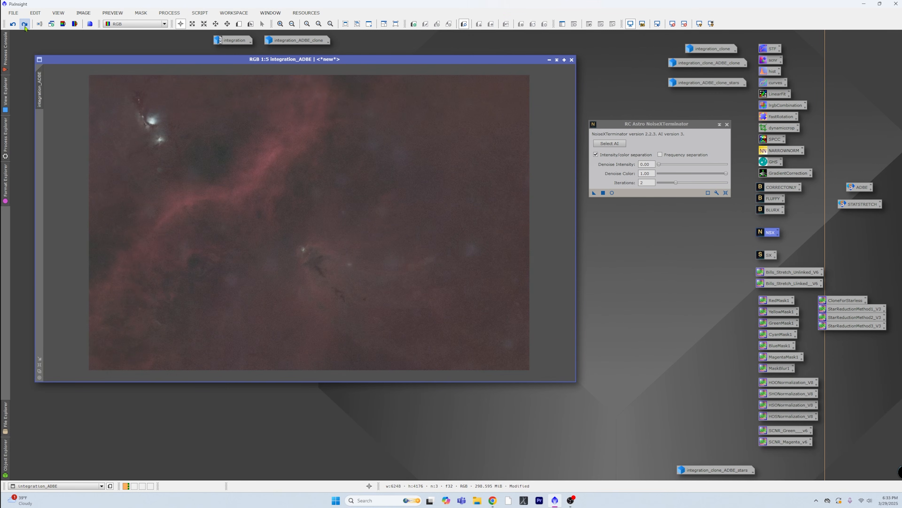
left_click(25, 24)
left_click(44, 124)
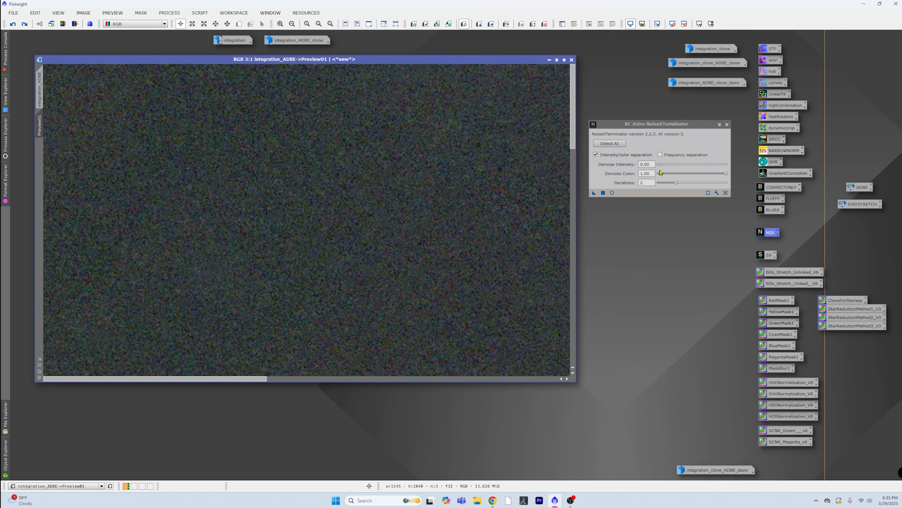
Set Denoise Intensity to 1.00 and apply NoiseXTerminator to Preview01 with intensity and color both denoised.
left_click_drag(660, 165, 806, 173)
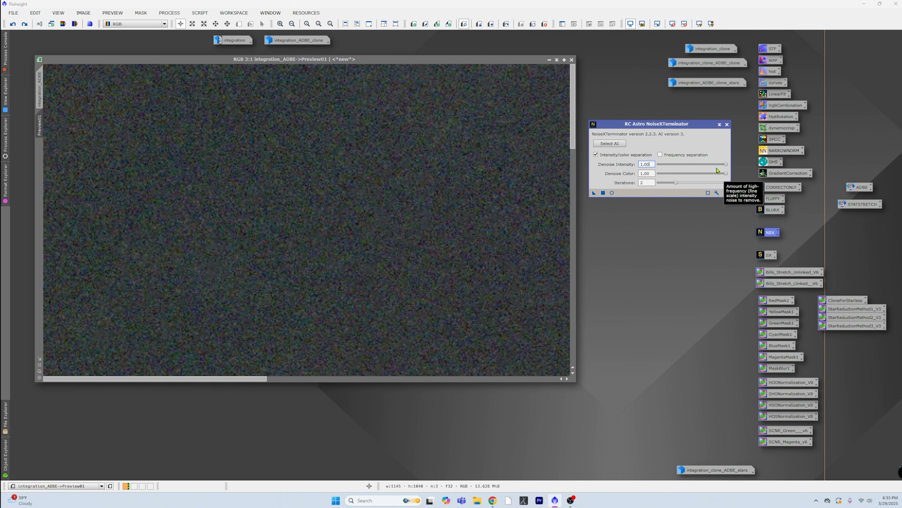
left_click_drag(595, 194, 432, 191)
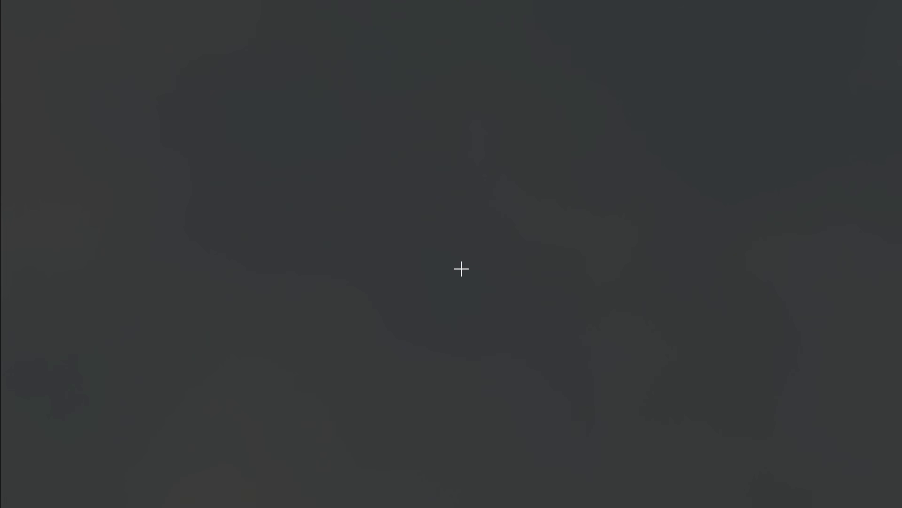
scroll(463, 272, "down", 3)
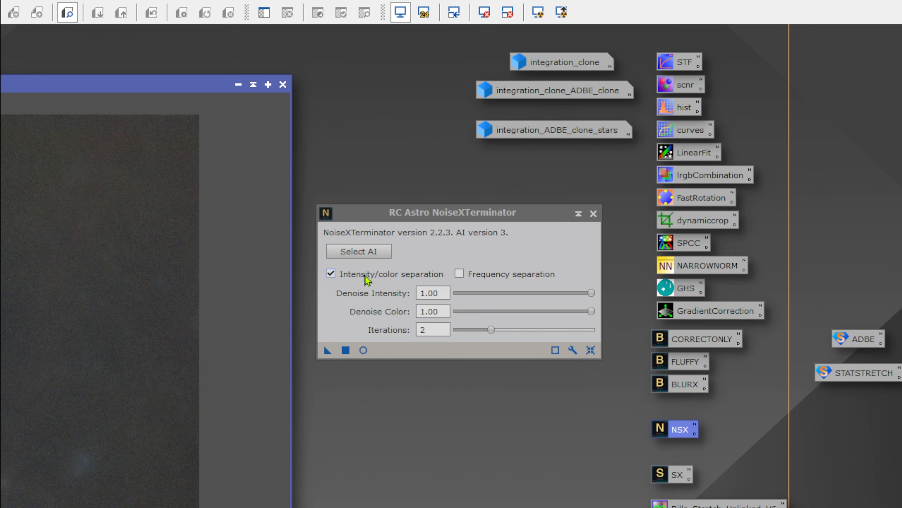
Enable frequency separation without intensity/color separation and set Denoise LF to 0.00.
left_click(459, 273)
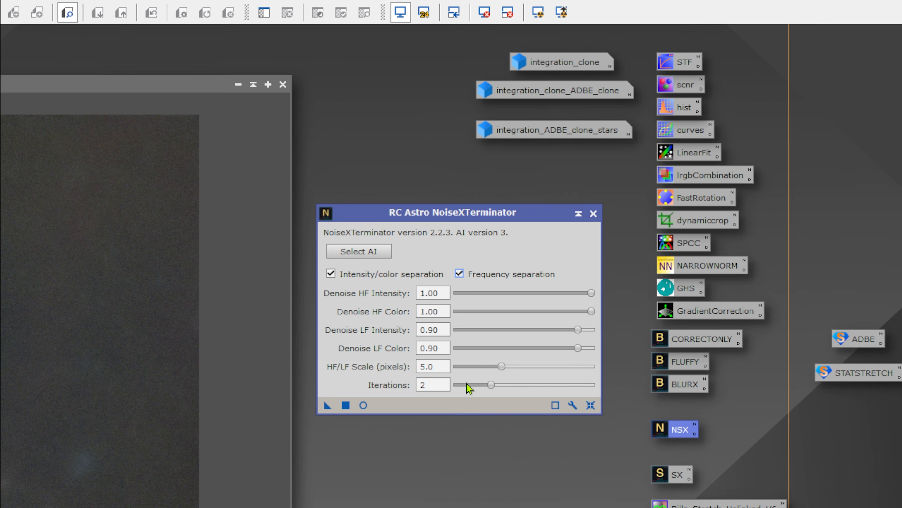
mouse_move(433, 379)
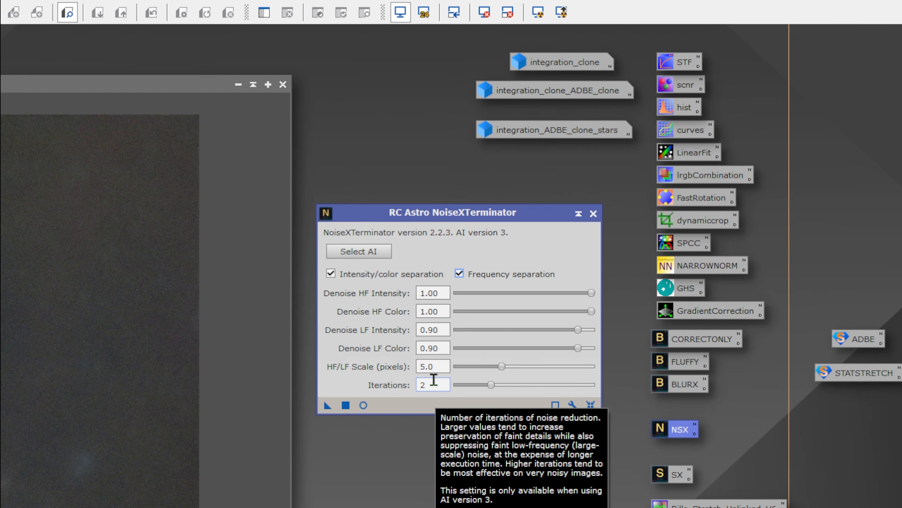
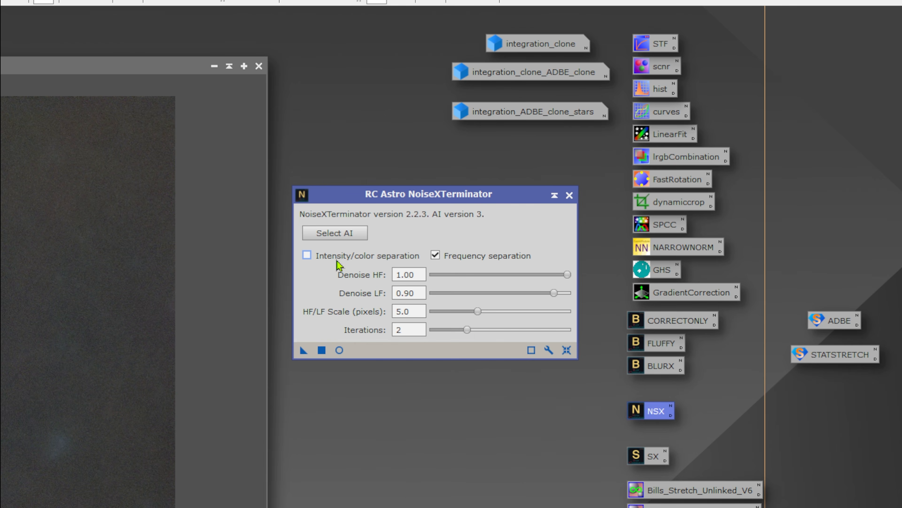
left_click(405, 298)
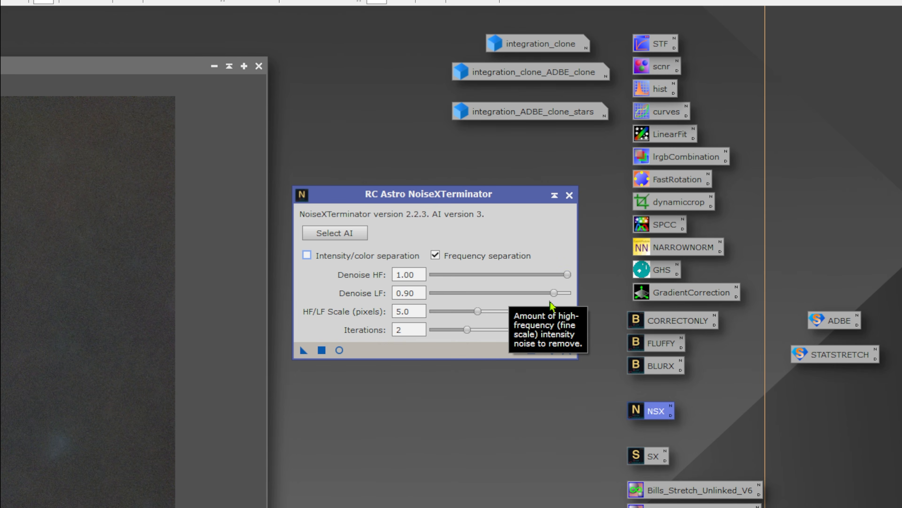
left_click_drag(553, 294, 429, 294)
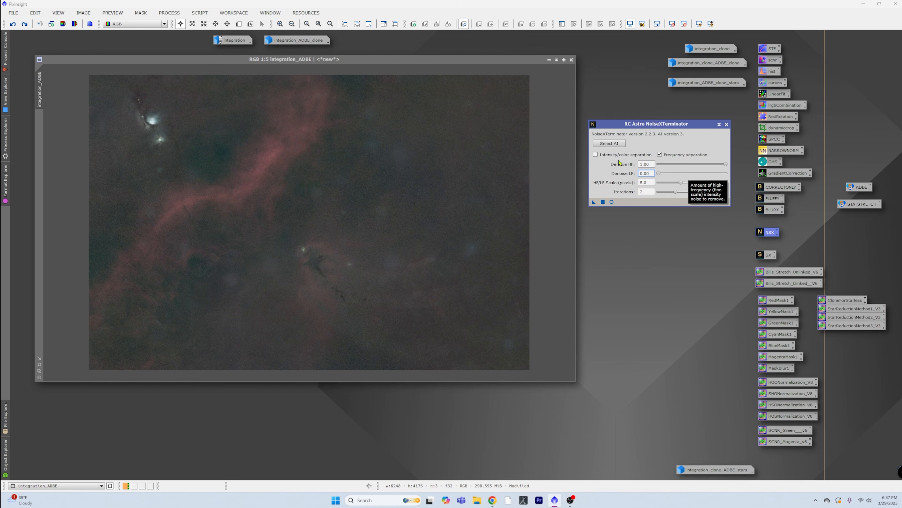
Enable intensity/color separation, disable frequency separation, and set Denoise Intensity and Denoise Color to 1.00.
left_click(595, 155)
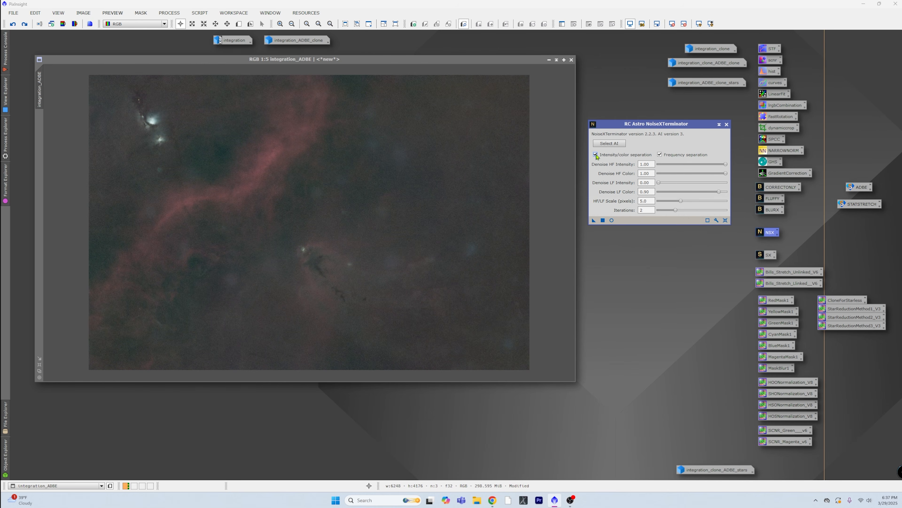
left_click(659, 154)
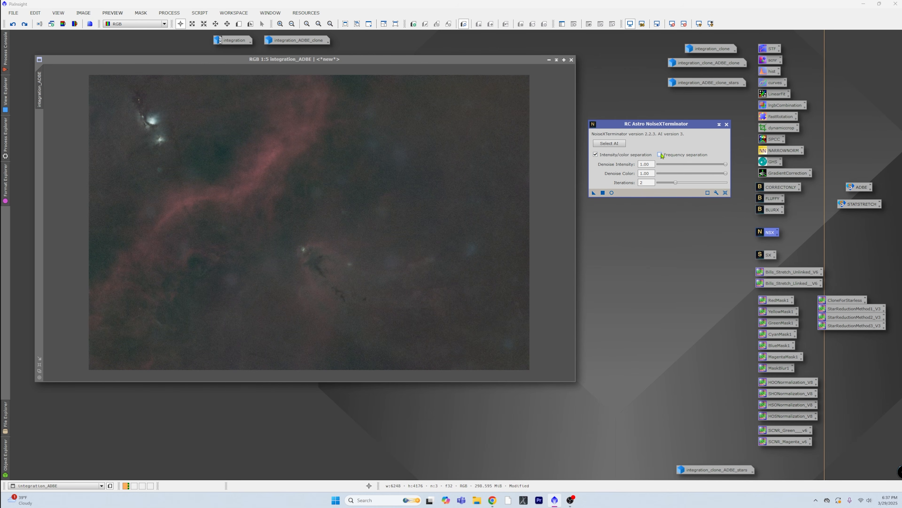
left_click(723, 175)
left_click(717, 174)
left_click_drag(726, 165, 724, 165)
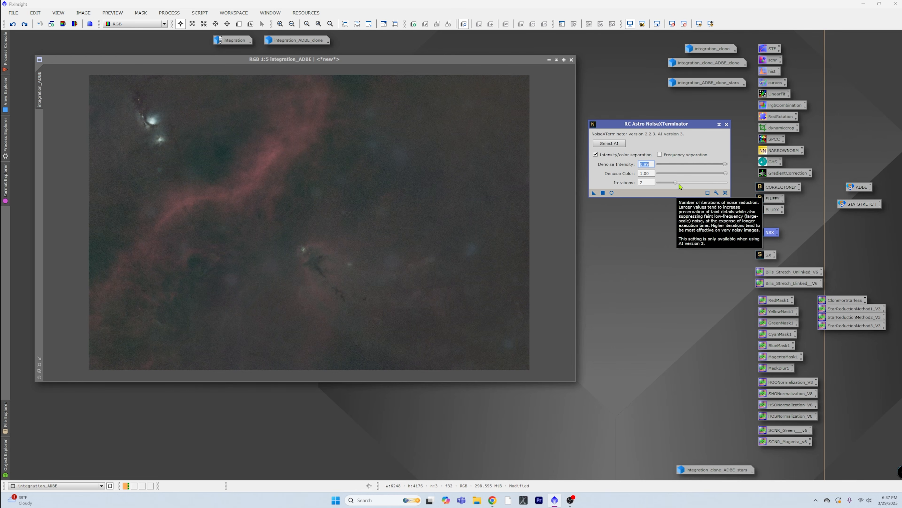
left_click(726, 164)
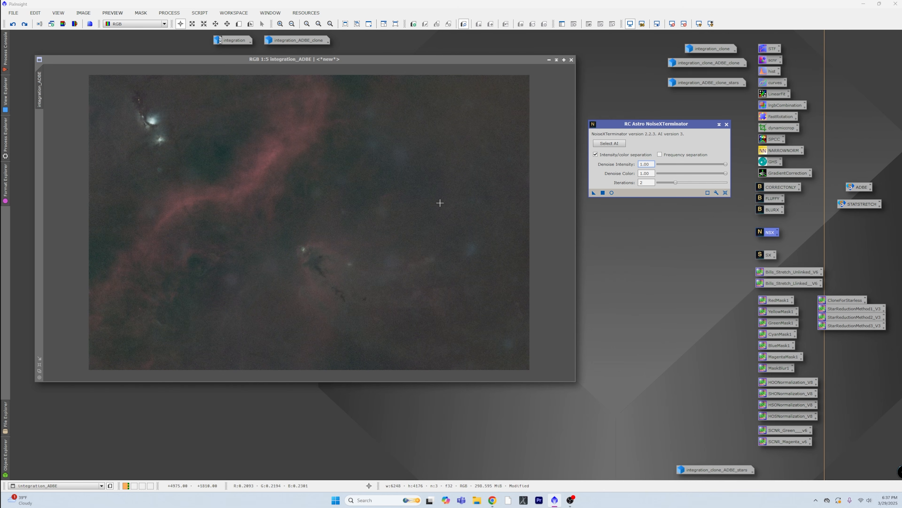
Open the real-time preview for NoiseXTerminator and move the process dialog clear of the preview window.
left_click(612, 193)
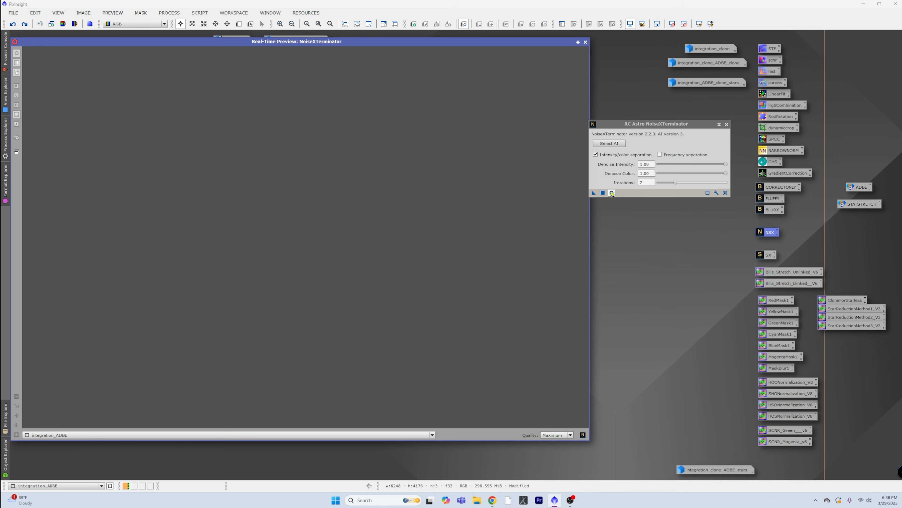
double_click(648, 126)
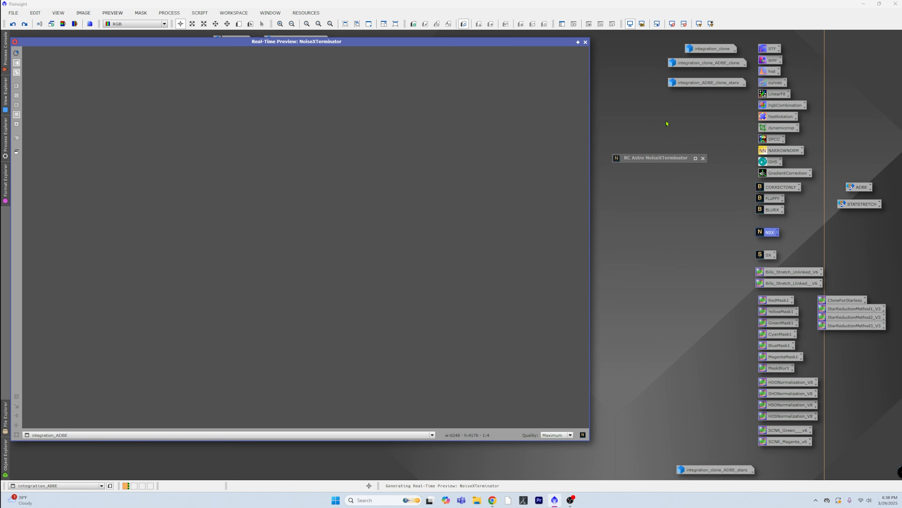
double_click(657, 158)
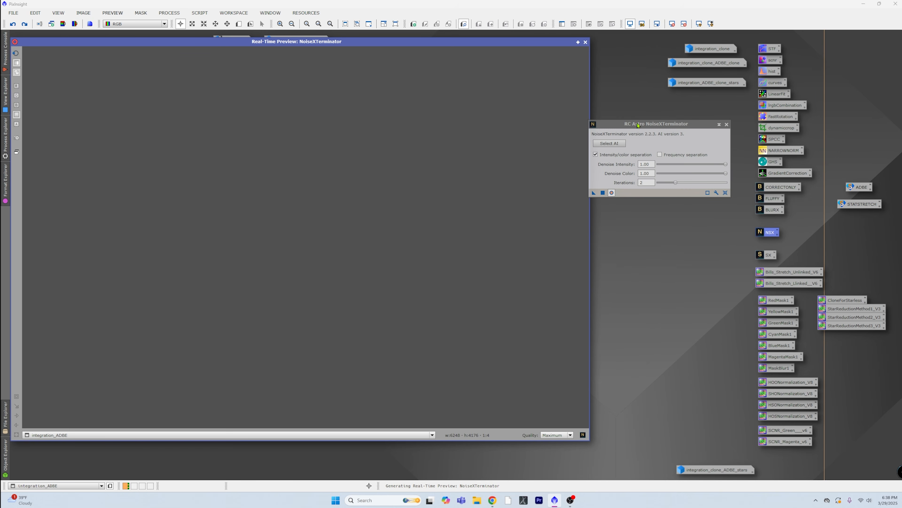
left_click_drag(638, 125, 656, 122)
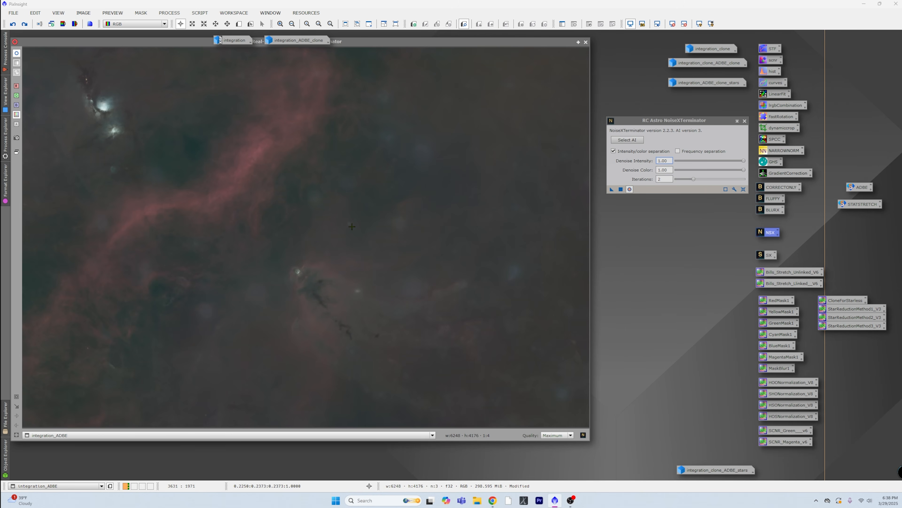
Set Denoise Color to 0 and enlarge the real-time preview on the dark area beside the red nebula band.
left_click(670, 170)
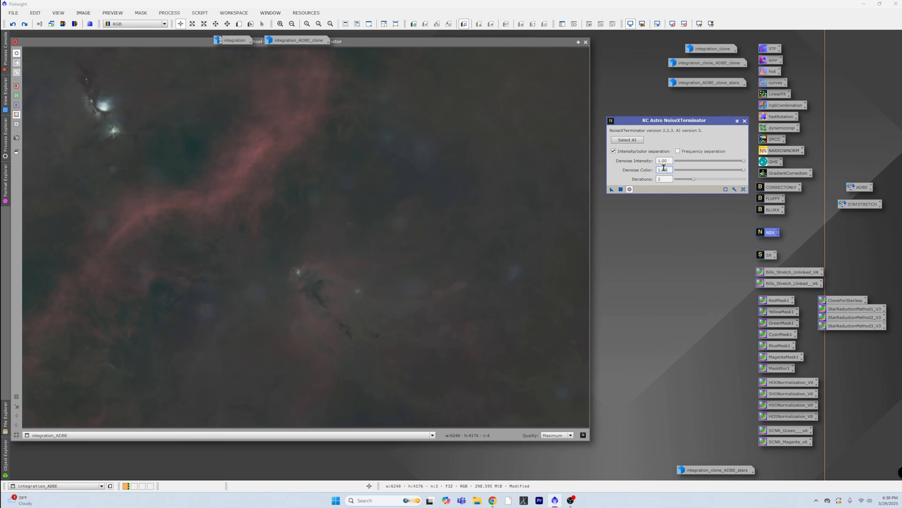
left_click_drag(670, 170, 653, 174)
type("0")
key("Tab")
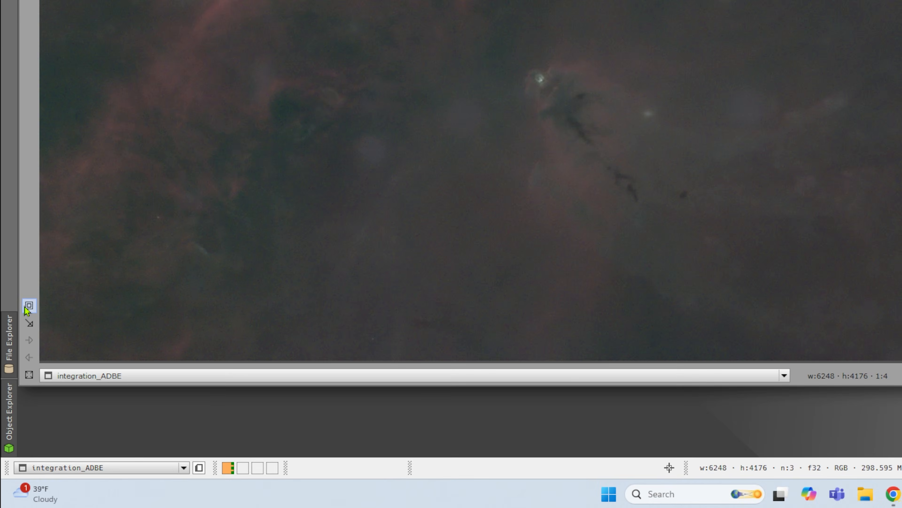
left_click(27, 285)
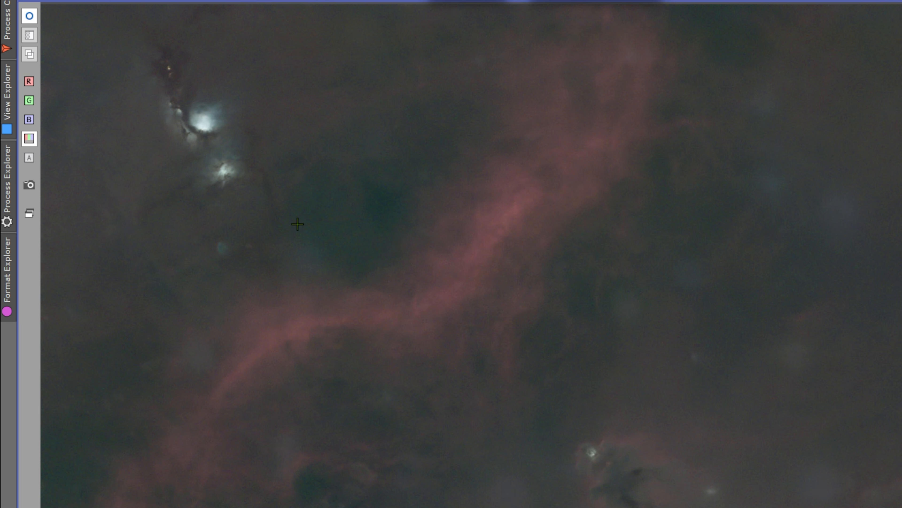
left_click_drag(282, 202, 496, 339)
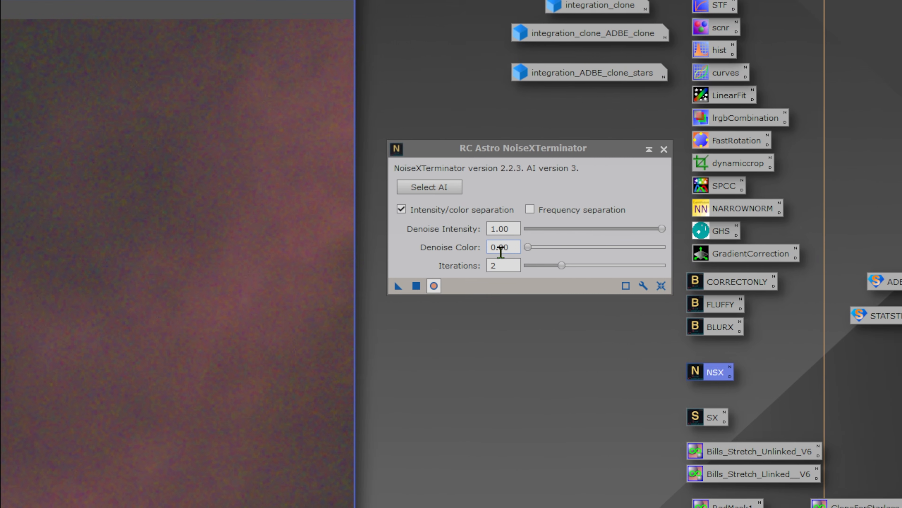
Alternate Denoise Color between 1.00 and 0.00 to compare the color noise in the real-time preview.
mouse_move(528, 247)
left_mouse_down()
mouse_move(600, 248)
mouse_move(532, 257)
left_mouse_up()
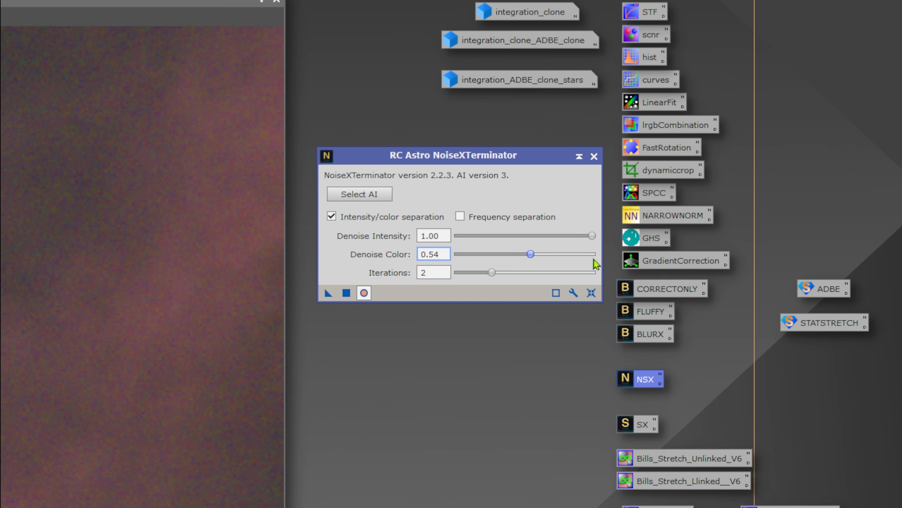
left_click(594, 255)
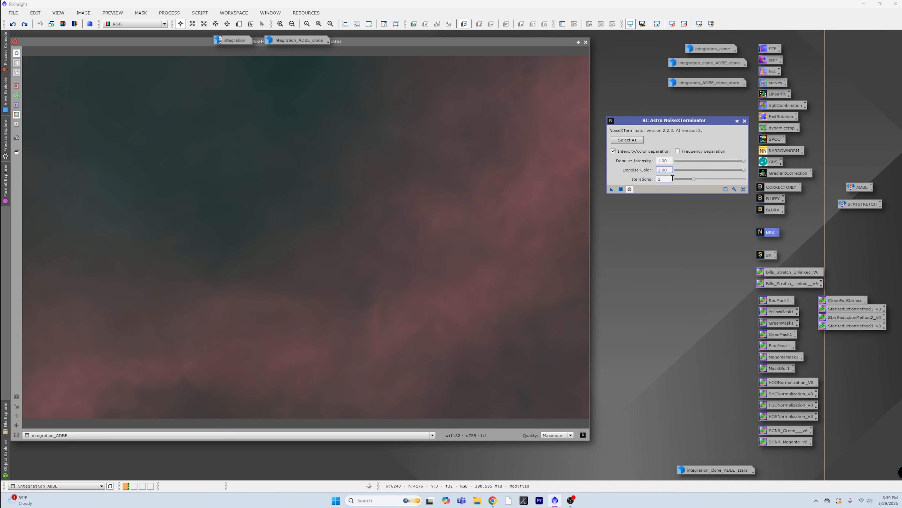
left_click_drag(744, 171, 675, 171)
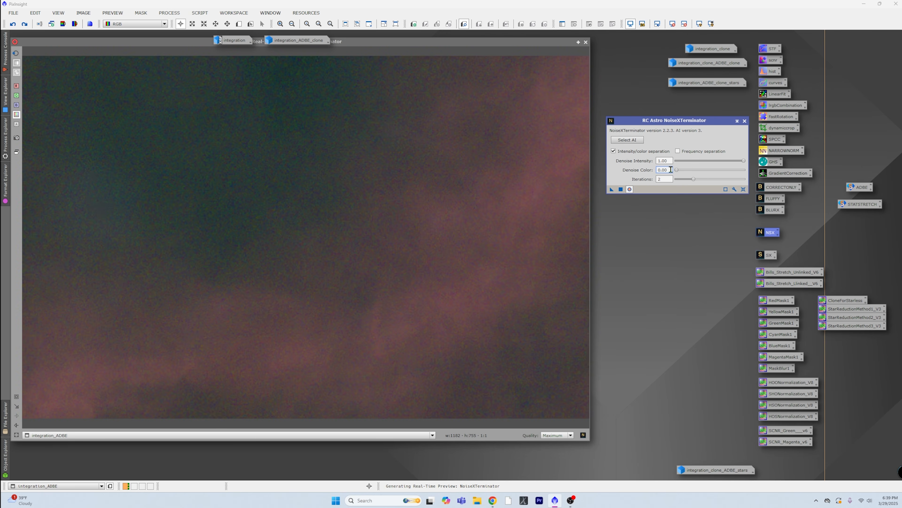
left_click_drag(676, 170, 747, 173)
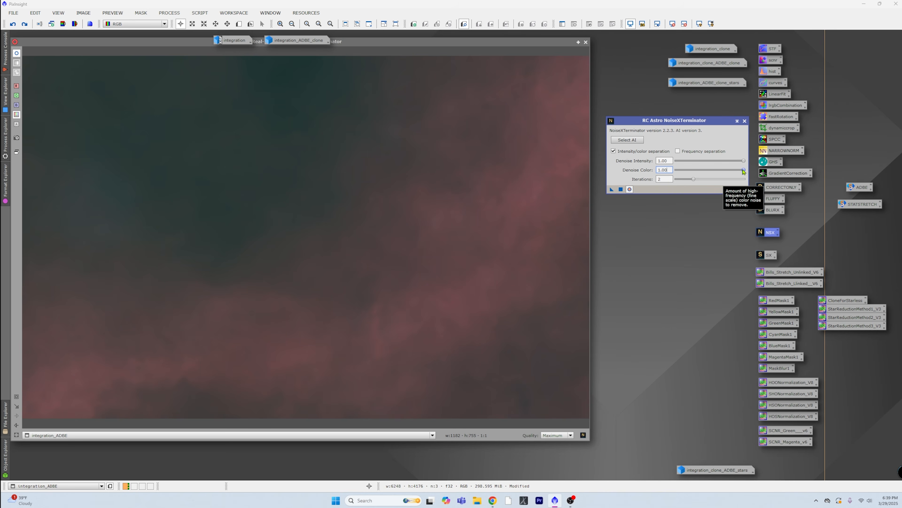
Set Denoise Color to 0.00 and enable frequency separation alongside intensity/color separation.
left_click_drag(744, 170, 671, 172)
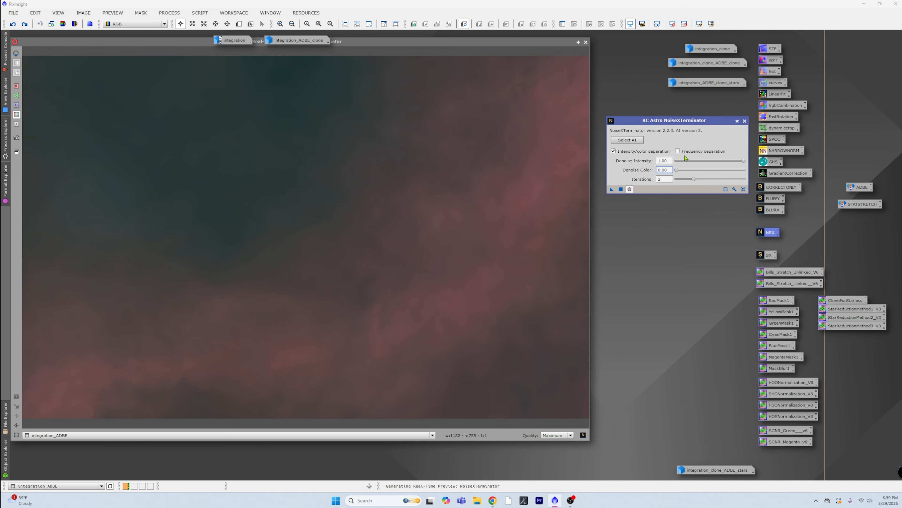
left_click(678, 151)
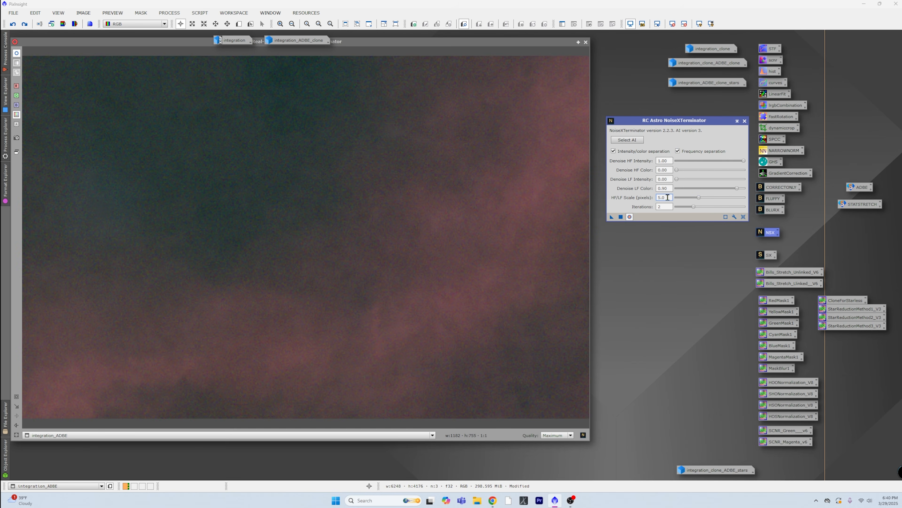
Try HF/LF Scale values of 0, 18, 35 and 100 pixels to compare the noise in the real-time preview.
left_click_drag(670, 197, 635, 198)
type("0")
key("Return")
left_click_drag(677, 198, 719, 197)
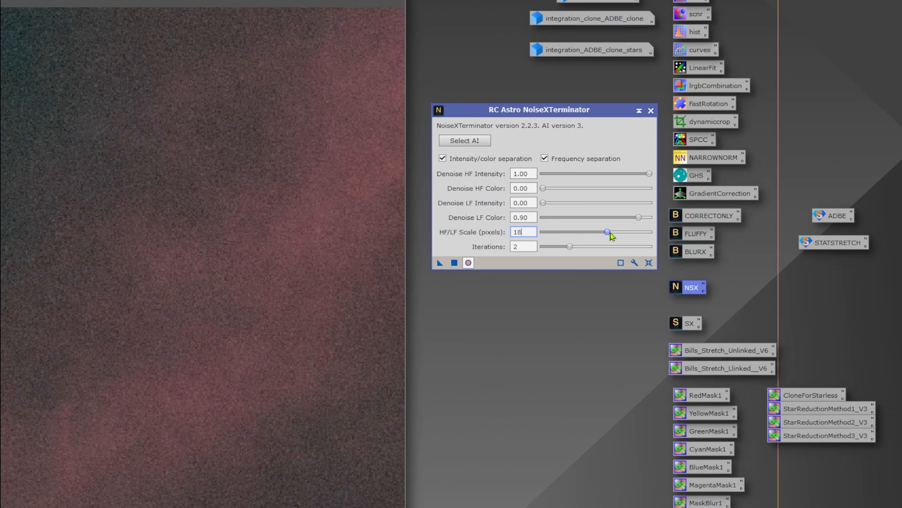
left_click_drag(610, 233, 627, 232)
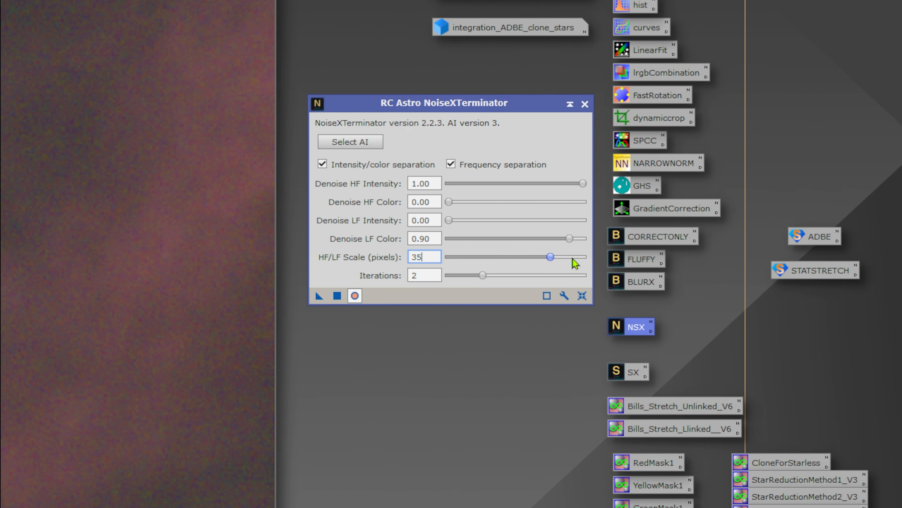
left_click_drag(573, 259, 588, 259)
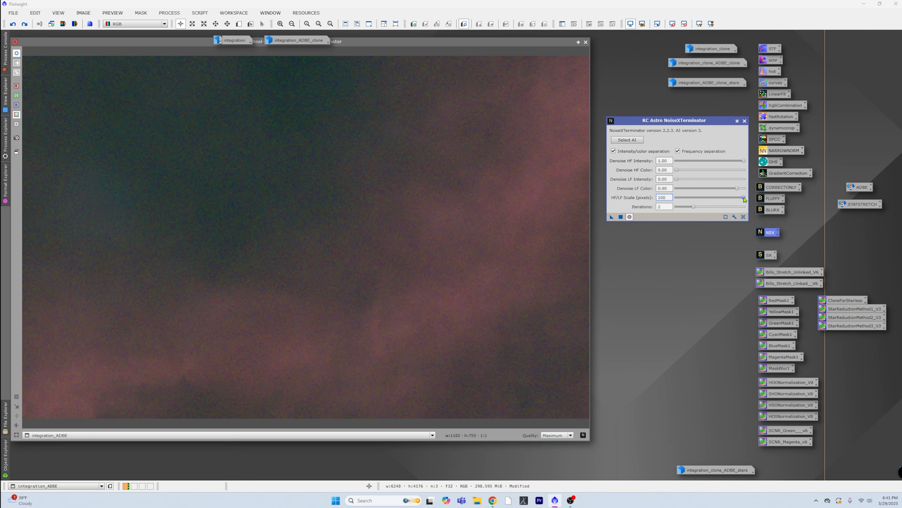
Reset NoiseXTerminator to its default settings and enable both intensity/color separation and frequency separation.
left_click(743, 217)
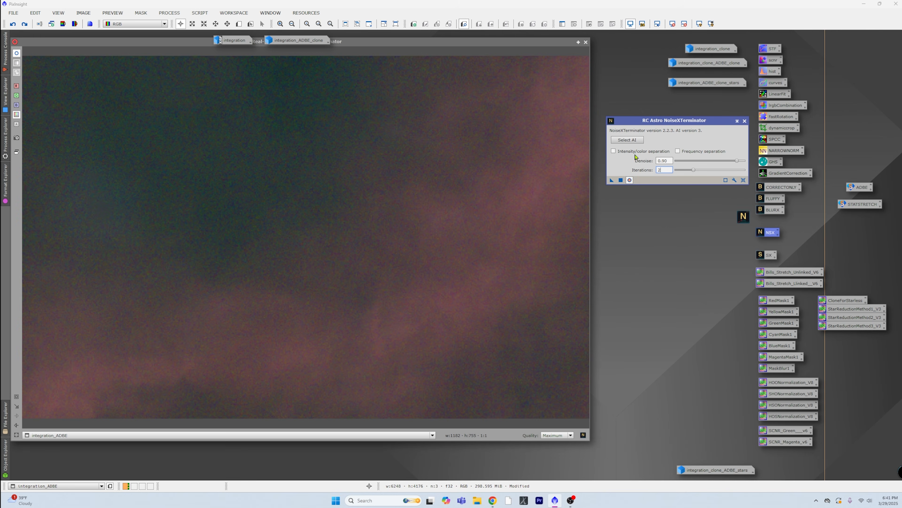
left_click(614, 151)
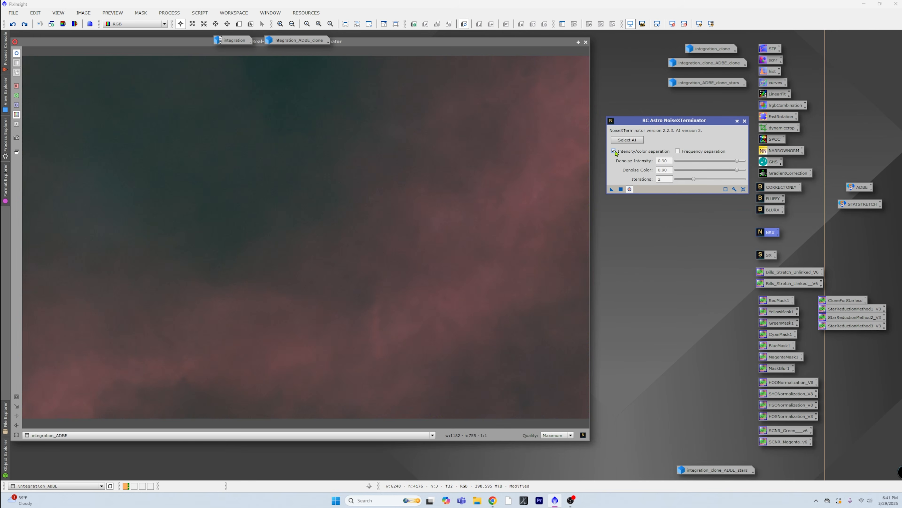
left_click(678, 151)
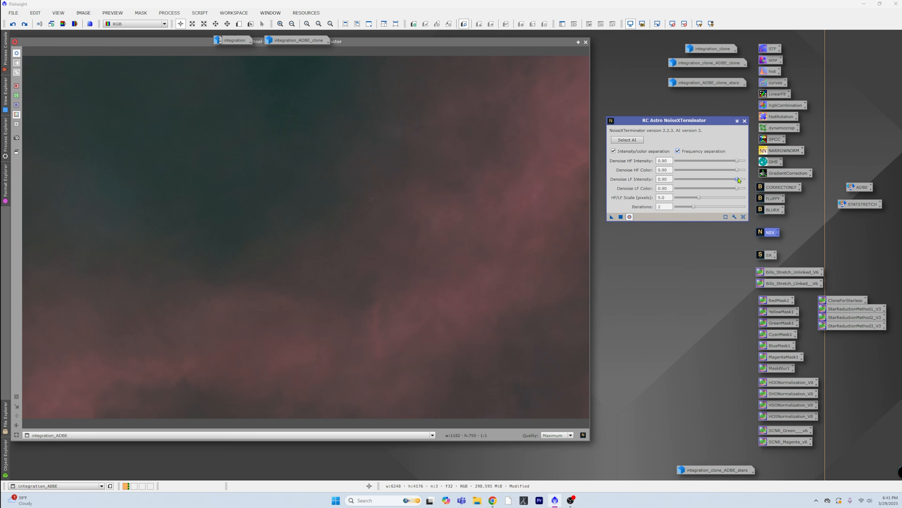
Lower Denoise LF Intensity to 0.00 and set the HF/LF Scale to 10 pixels.
left_click_drag(739, 179, 735, 179)
left_click(684, 181)
left_click(699, 197)
left_click_drag(699, 199, 713, 198)
left_click_drag(670, 198, 640, 199)
type("10")
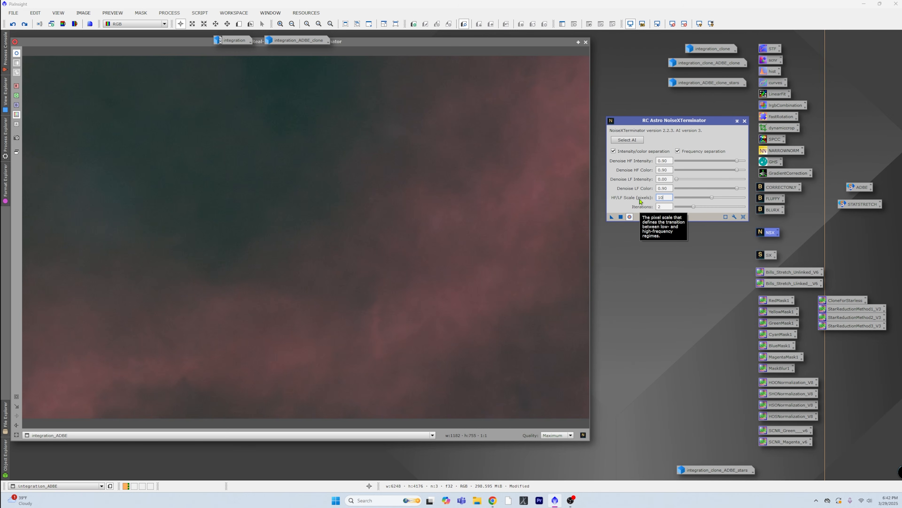
key("Tab")
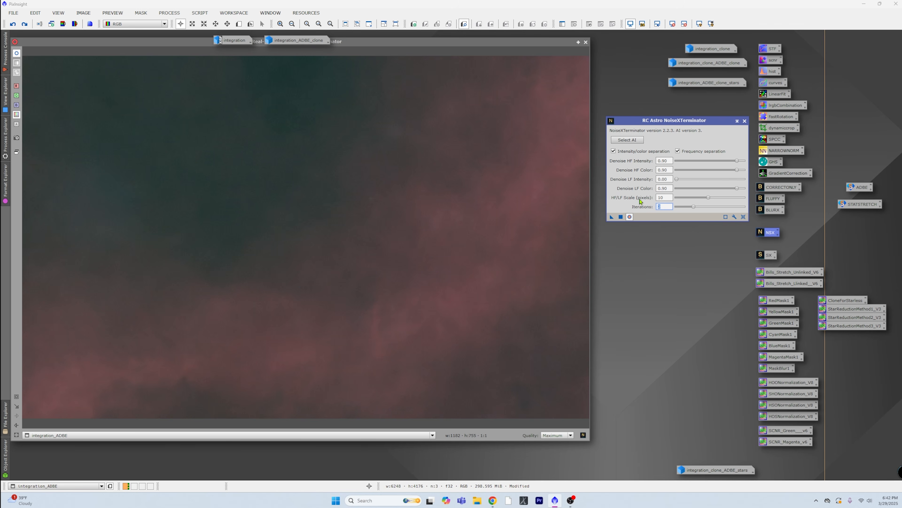
Try an HF/LF Scale of 8 pixels, and settle on 12 pixels.
key("shift+Tab")
type("8")
key("Tab")
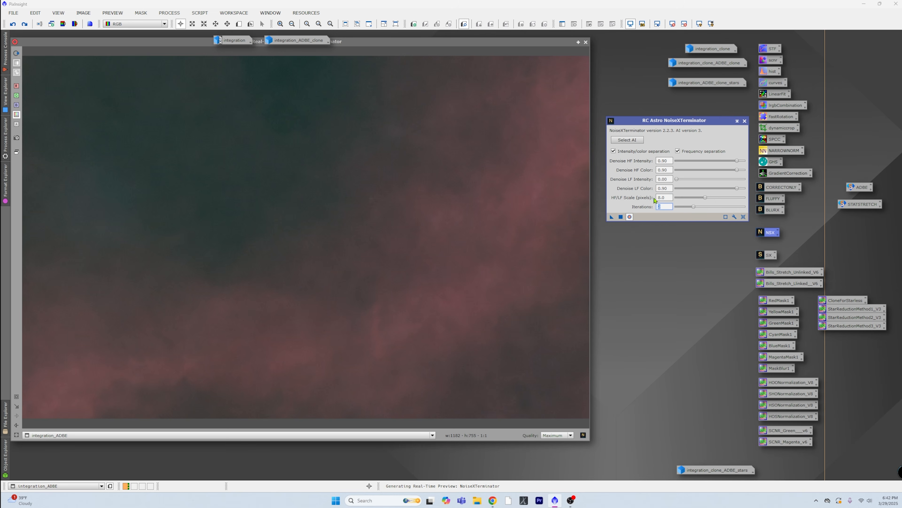
left_click(668, 198)
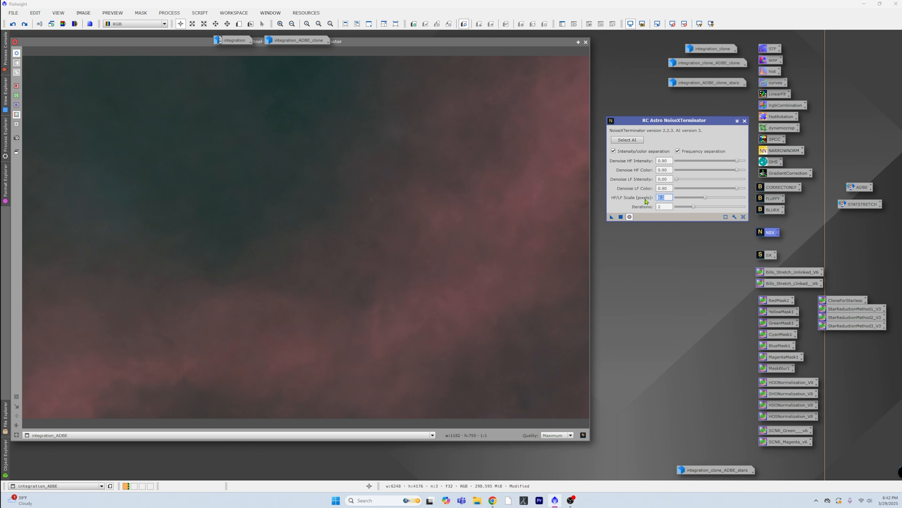
type("12")
key("Tab")
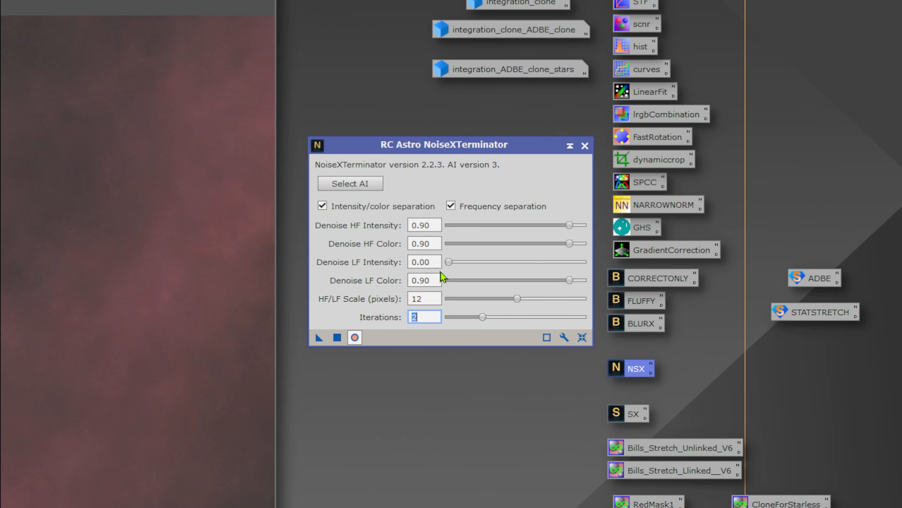
Set Denoise LF Intensity to 0.15 and, with the real-time preview closed, apply NoiseXTerminator to the integration_ADBE image.
left_click(434, 263)
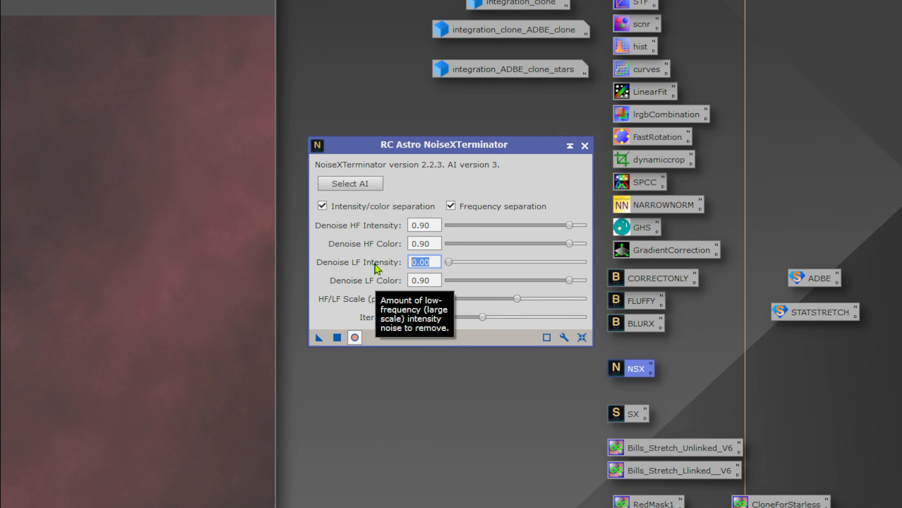
type("0.15")
key("Tab")
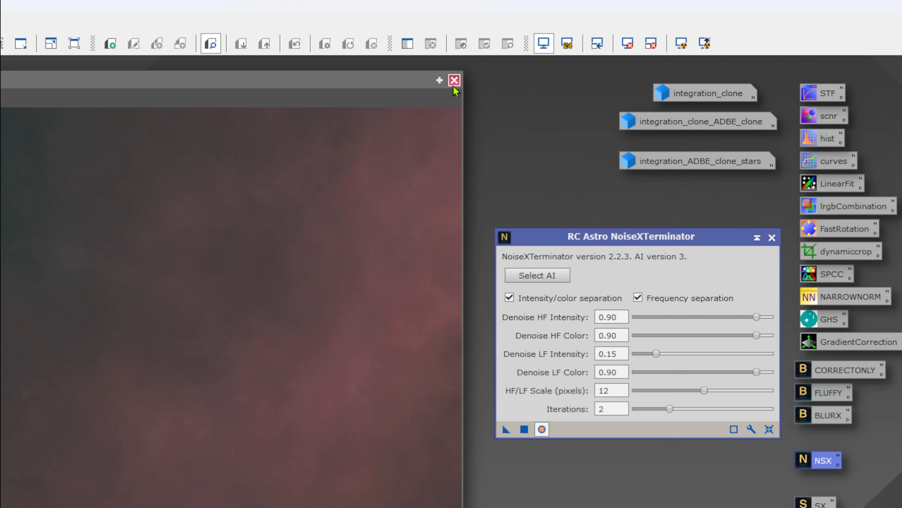
left_click(382, 3)
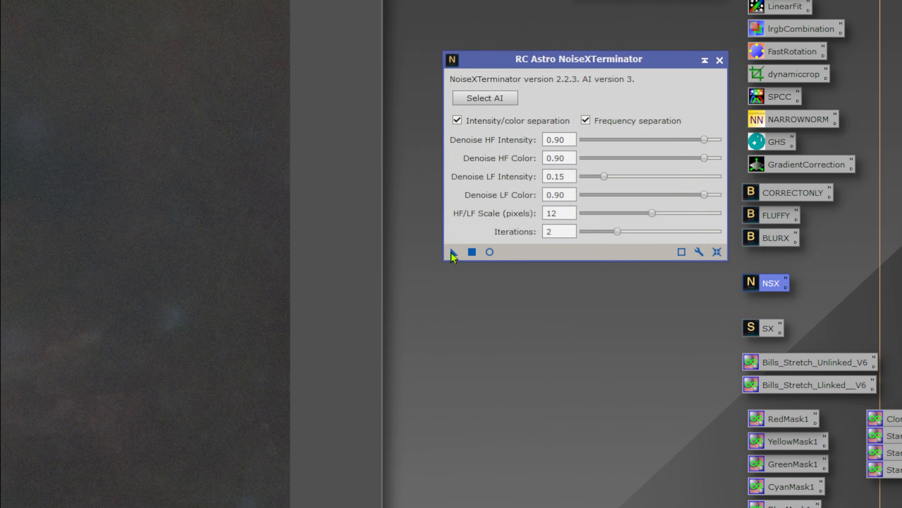
left_click_drag(506, 429, 232, 265)
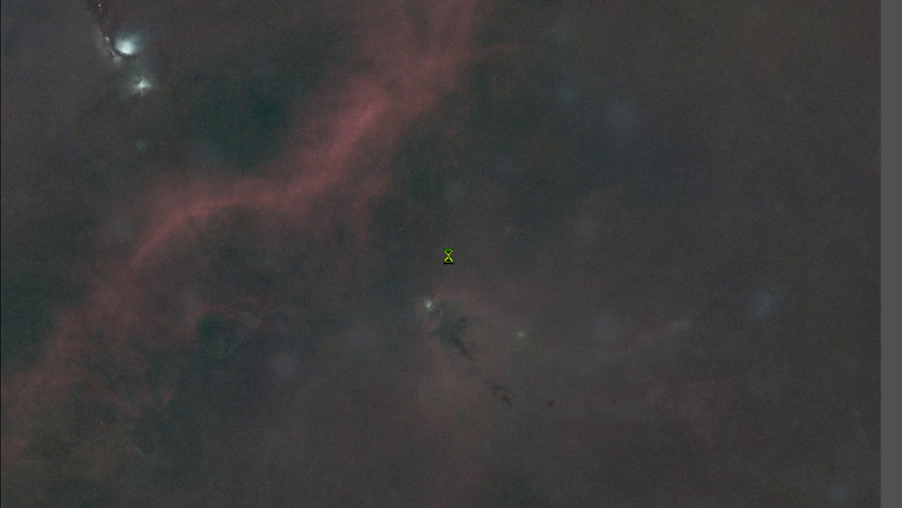
Examine the denoised integration_ADBE image at several magnifications, checking the dark background and the faint red nebula areas.
scroll(448, 256, "up", 6)
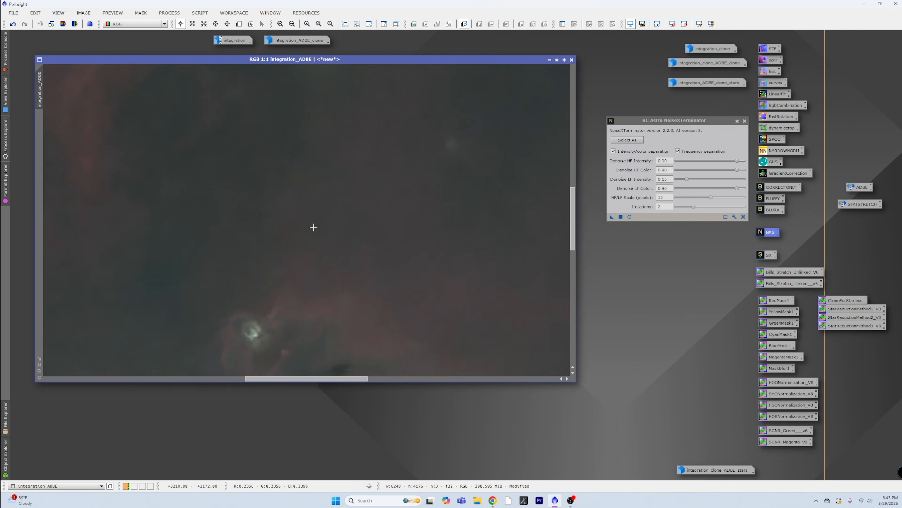
scroll(314, 228, "up", 6)
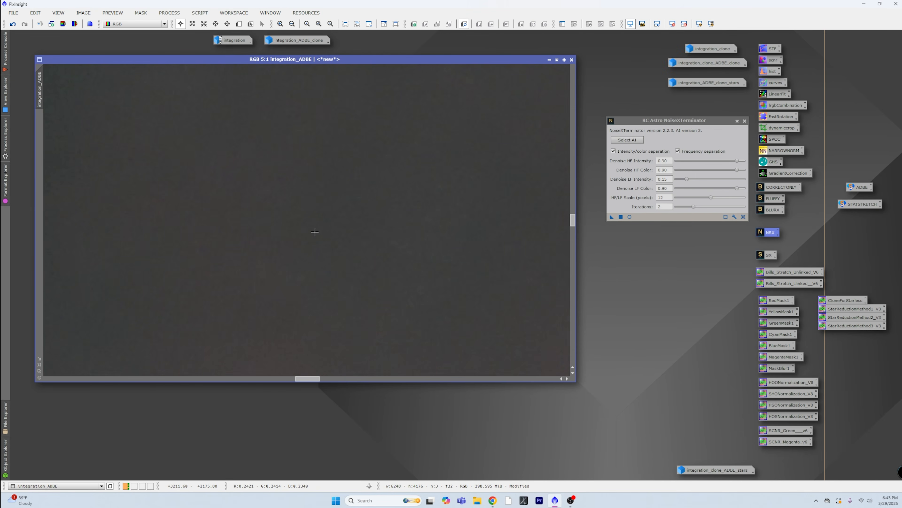
scroll(320, 236, "down", 10)
scroll(320, 236, "down", 1)
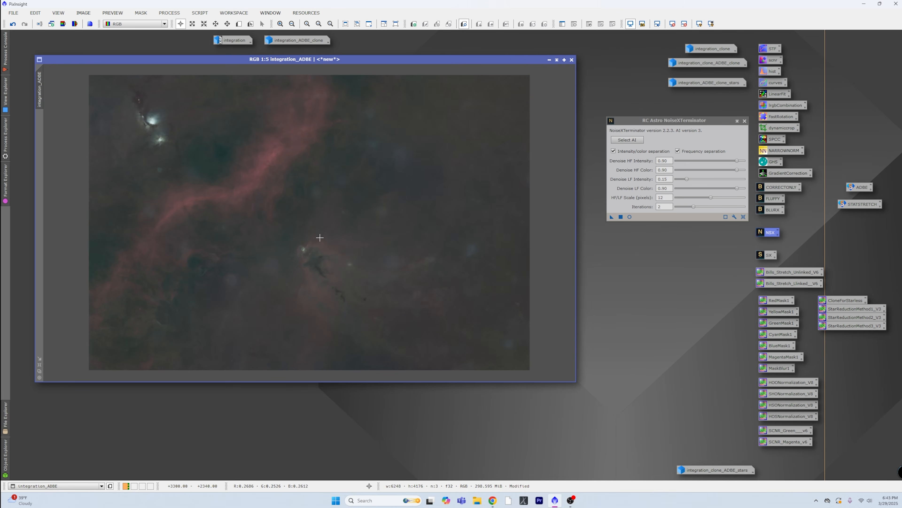
scroll(260, 290, "up", 4)
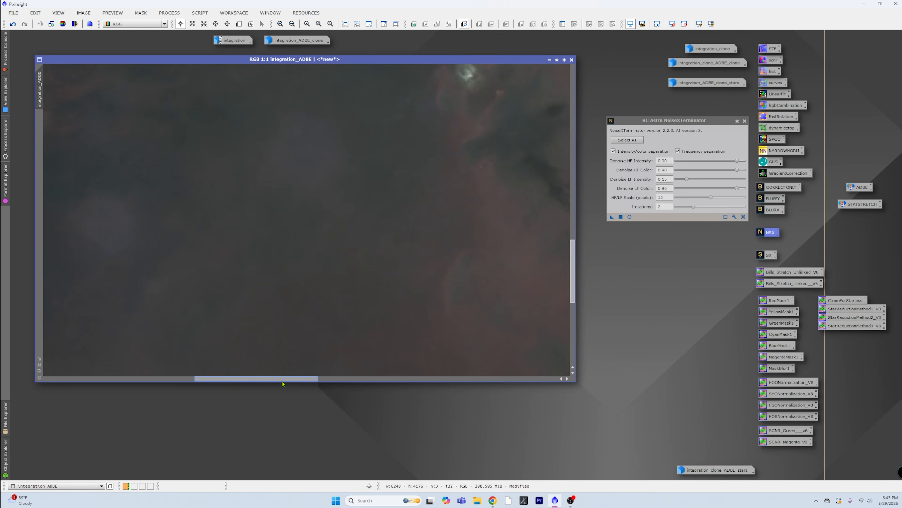
left_click_drag(282, 378, 168, 373)
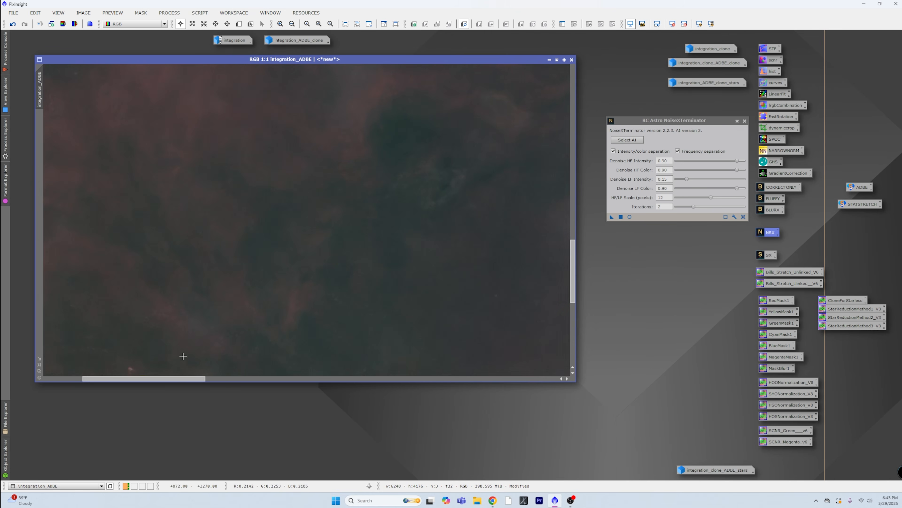
scroll(249, 314, "up", 2)
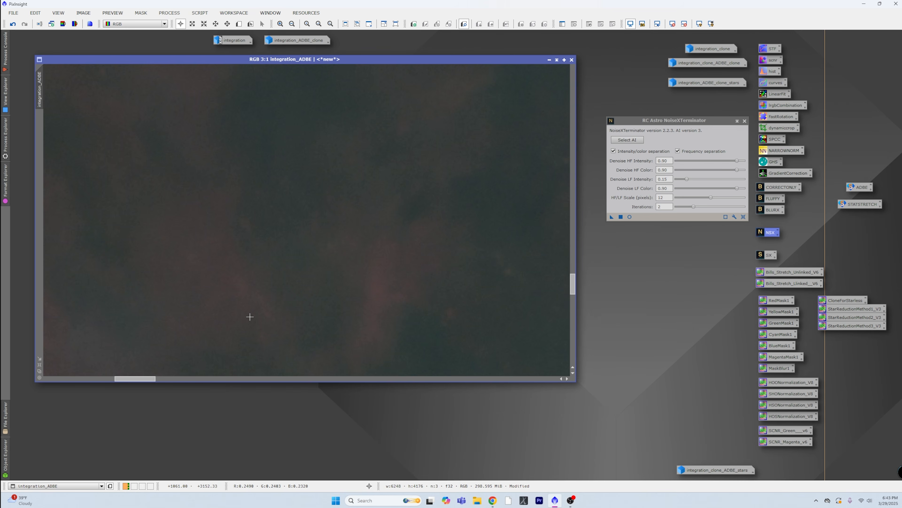
scroll(250, 316, "down", 1)
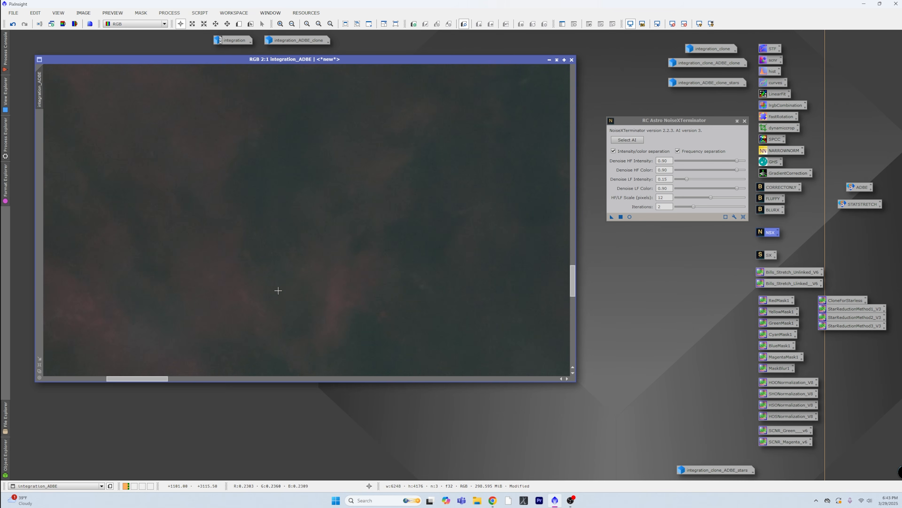
scroll(313, 306, "down", 5)
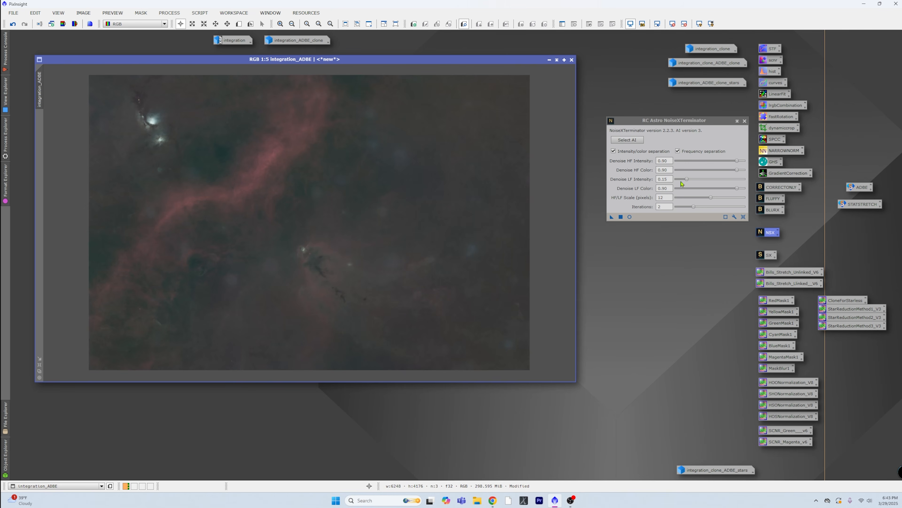
Disable frequency separation and apply NoiseXTerminator with Denoise Intensity and Denoise Color at 0.90 to the integration_clone_ADBE_clone image.
left_click(678, 151)
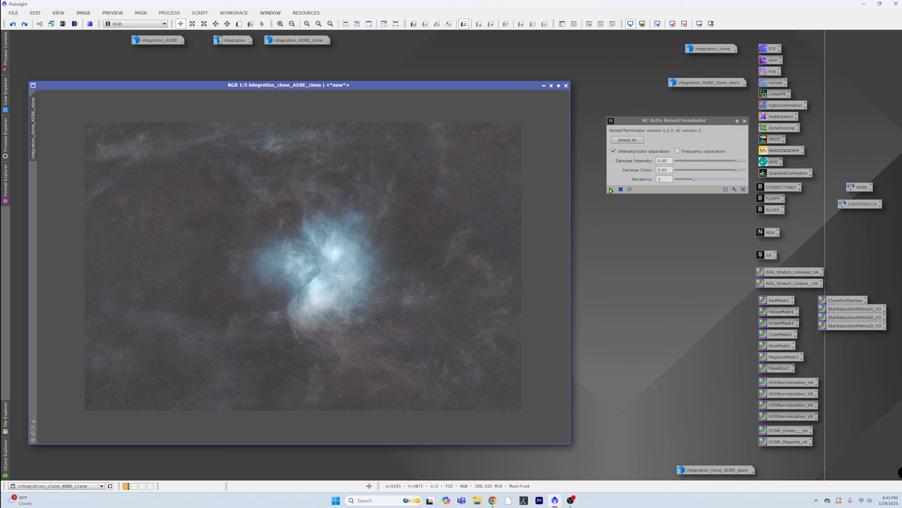
left_click(610, 191)
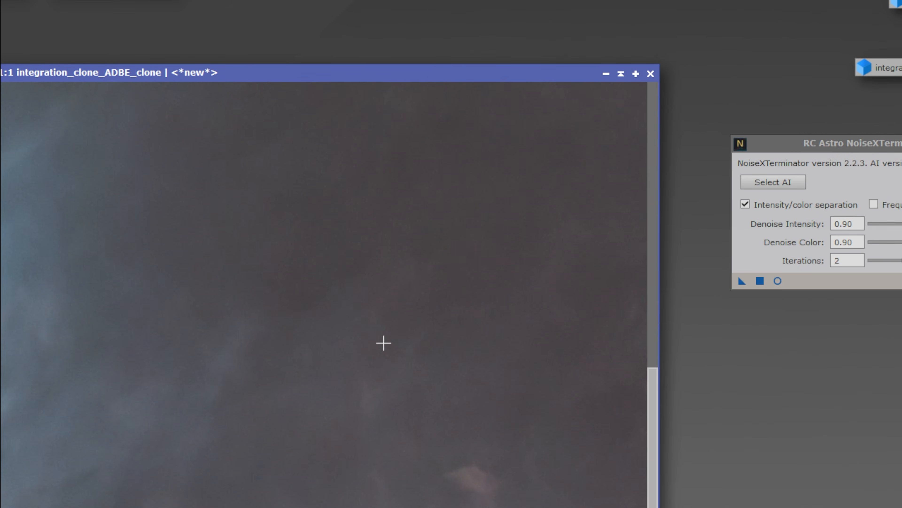
Inspect the denoised integration_clone_ADBE_clone image at several magnifications, comparing the dark background with the blue nebula.
scroll(383, 342, "down", 2)
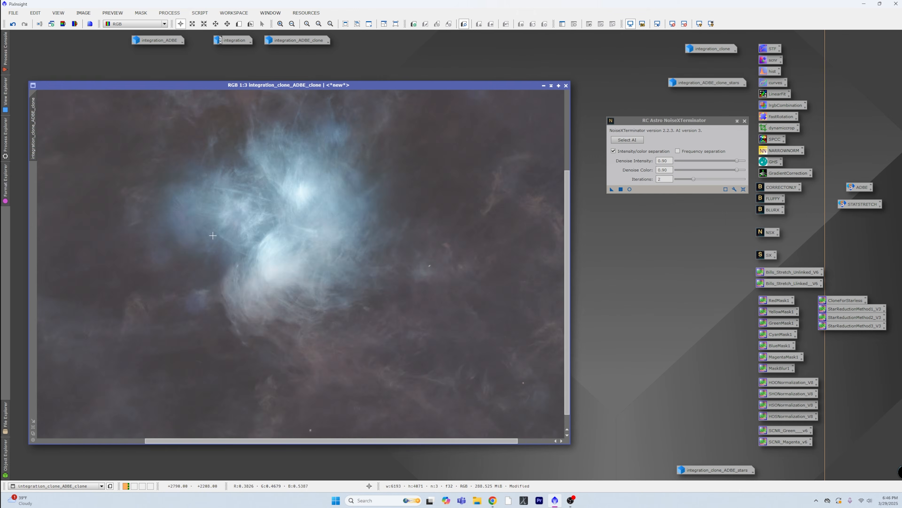
scroll(219, 250, "down", 2)
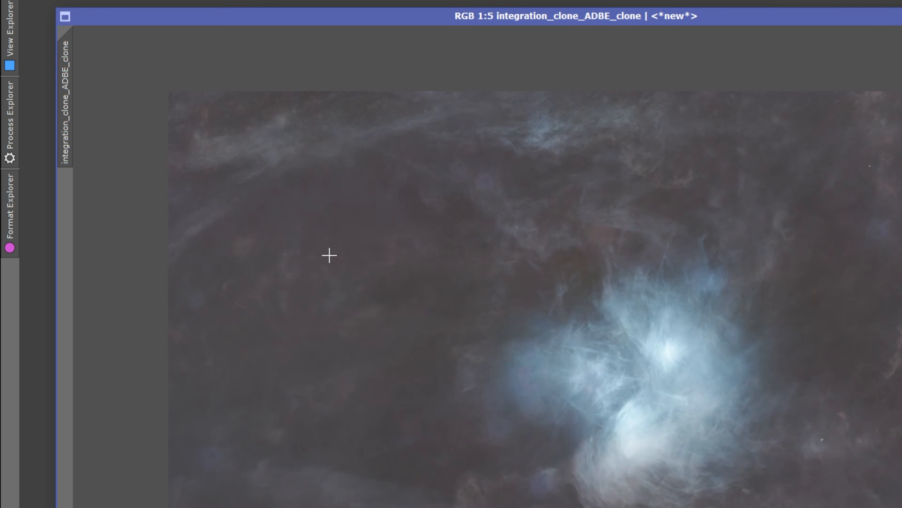
scroll(165, 205, "down", 3)
scroll(329, 255, "up", 8)
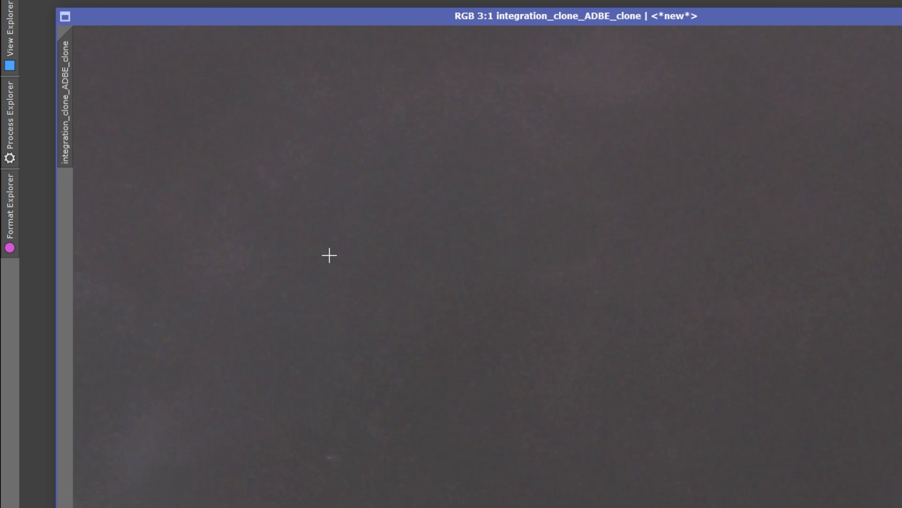
scroll(330, 255, "up", 1)
scroll(329, 257, "down", 1)
scroll(481, 320, "up", 1)
scroll(480, 323, "down", 1)
scroll(478, 325, "down", 3)
scroll(476, 326, "down", 2)
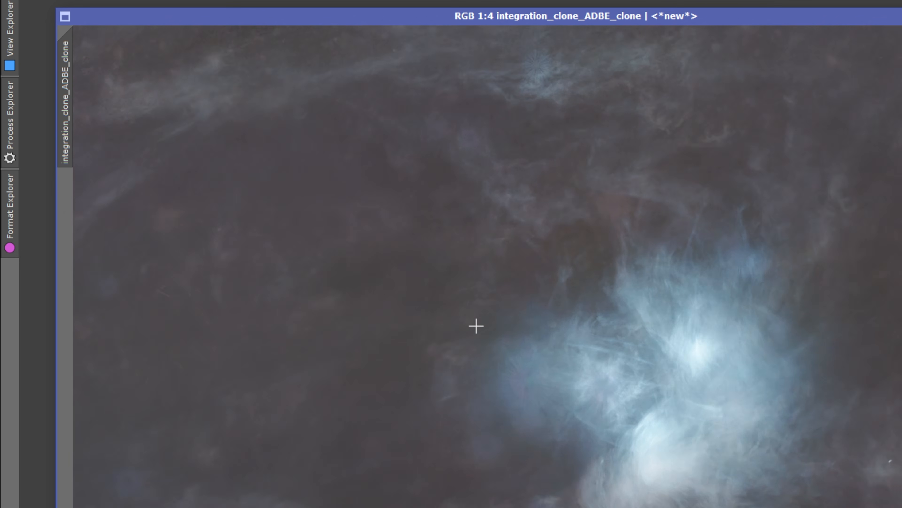